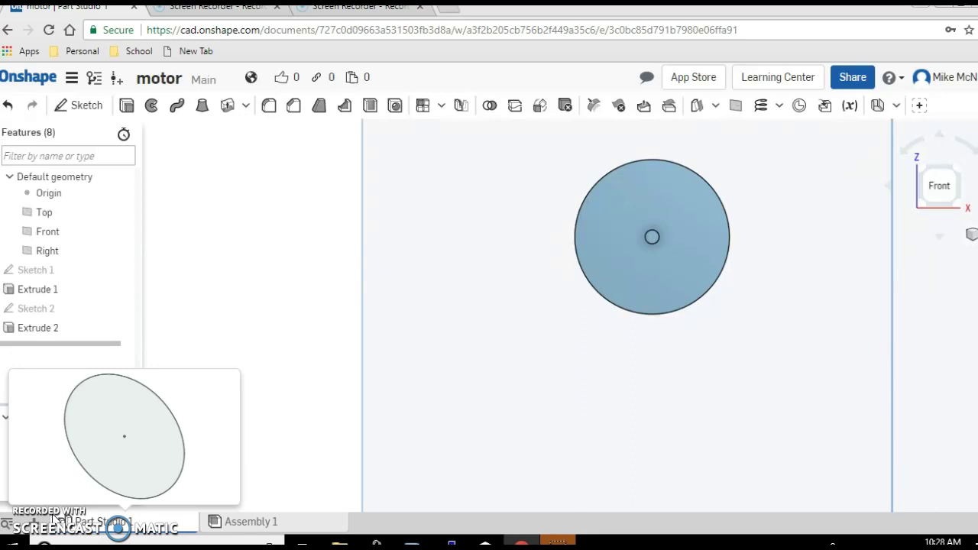
Orbit the motor model to inspect it from the right side and from above.
key(shift+4)
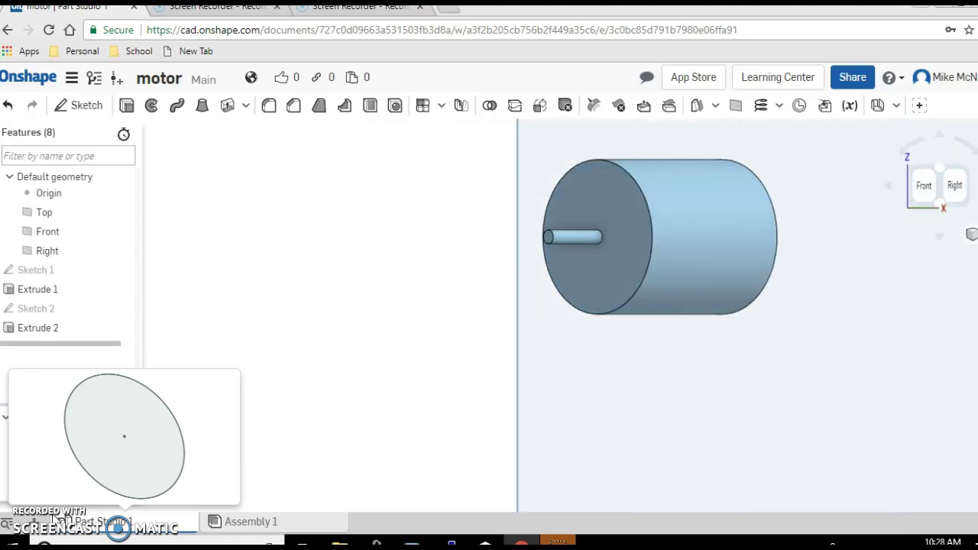
key(Right)
key(Right)
key(Right)
key(Right)
key(Right)
key(Right)
key(Right)
key(Right)
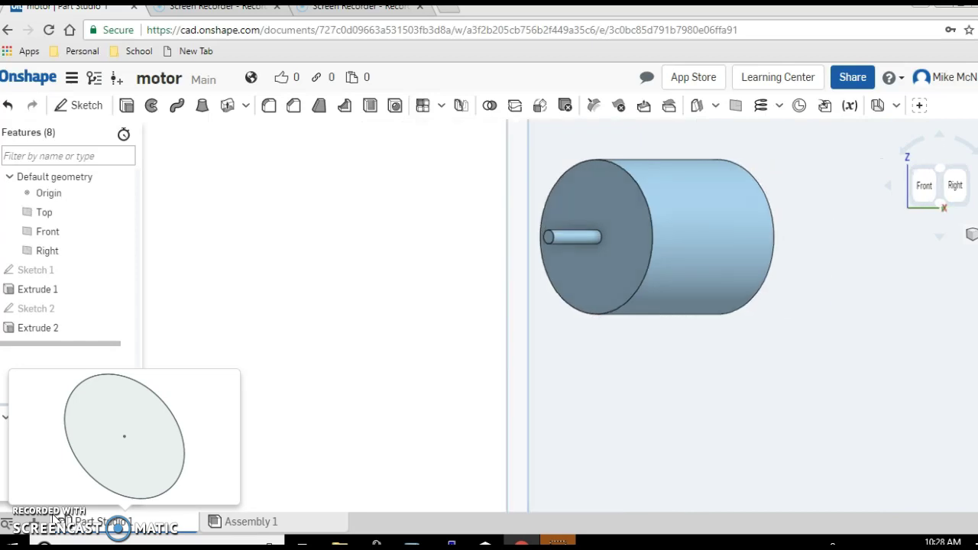
key(Right)
key(Right)
key(Right)
key(Left)
key(Left)
key(Left)
key(Left)
key(Left)
key(Left)
key(Down)
key(Down)
key(Down)
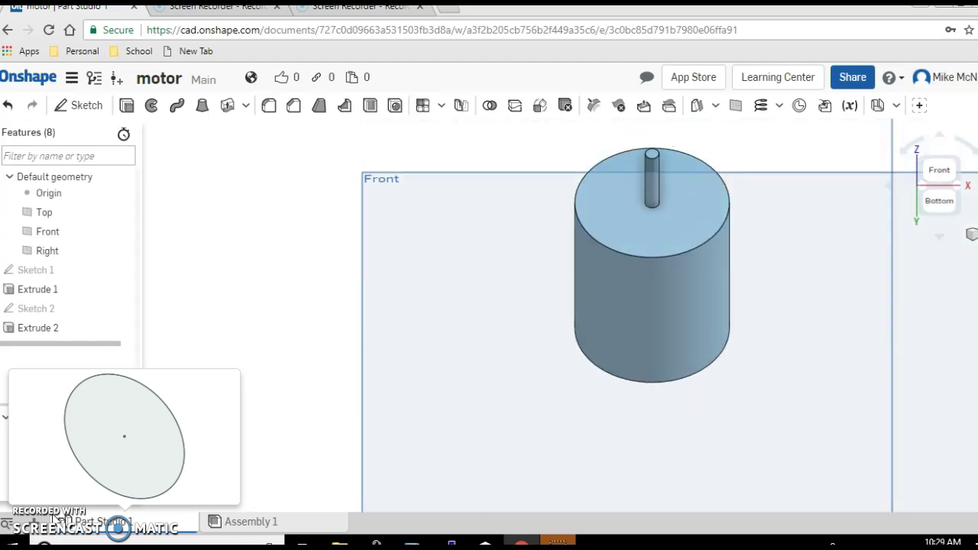
key(Down)
key(Down)
key(Down)
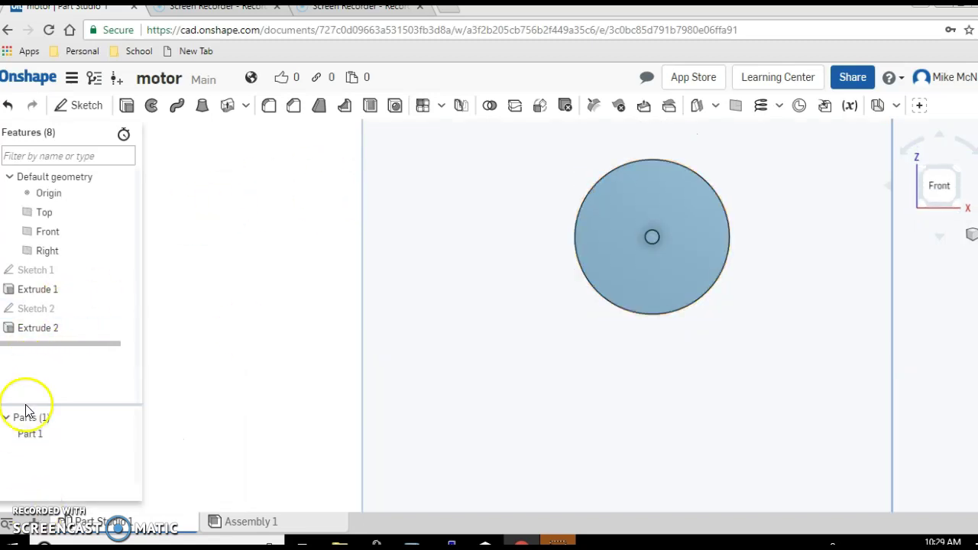
Try deleting Part 1, then cancel that deletion.
right_click(39, 432)
click(53, 430)
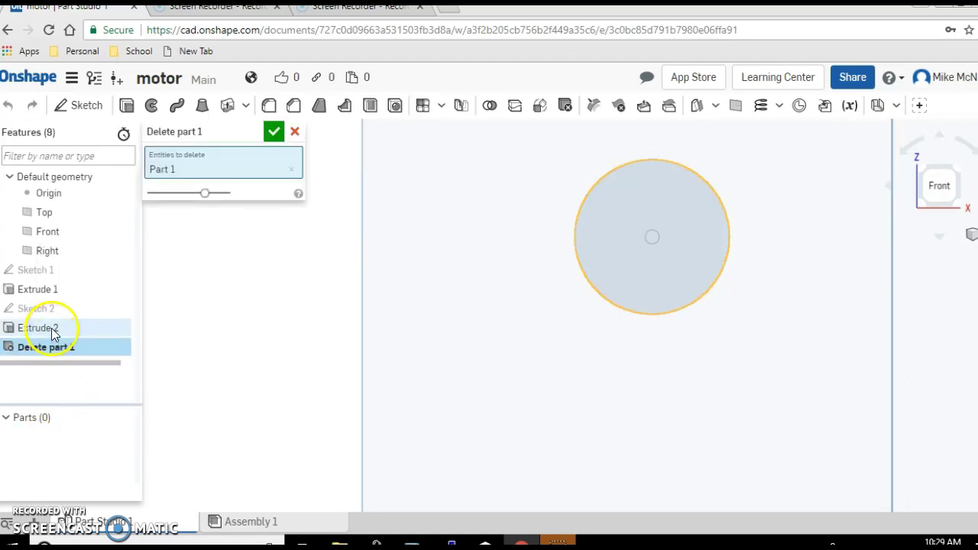
right_click(52, 333)
click(79, 446)
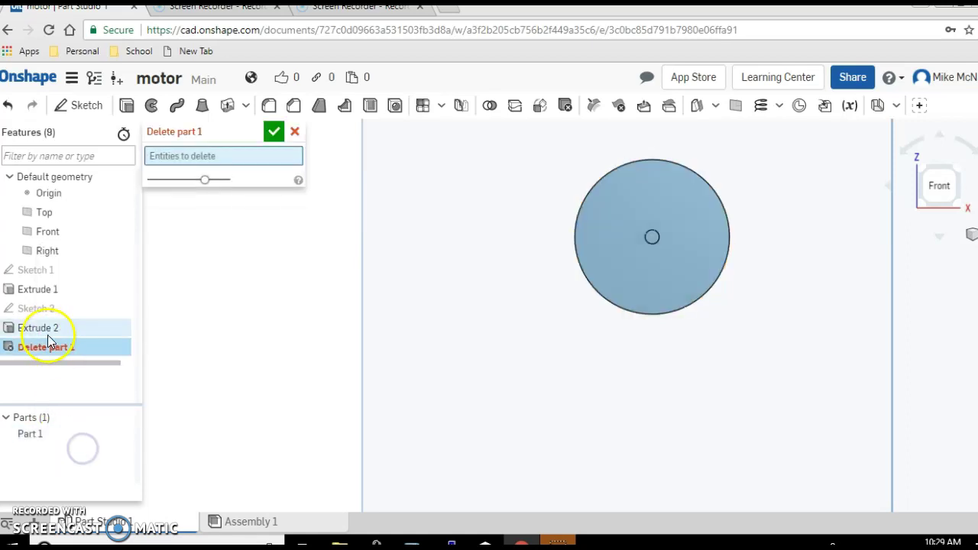
click(295, 133)
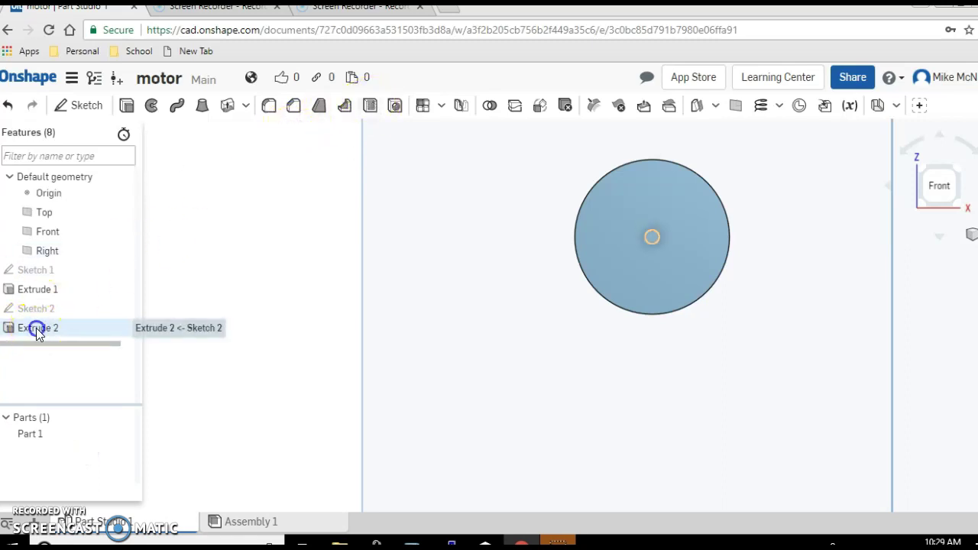
Delete the shaft features Extrude 2 and Sketch 2.
click(38, 334)
right_click(51, 331)
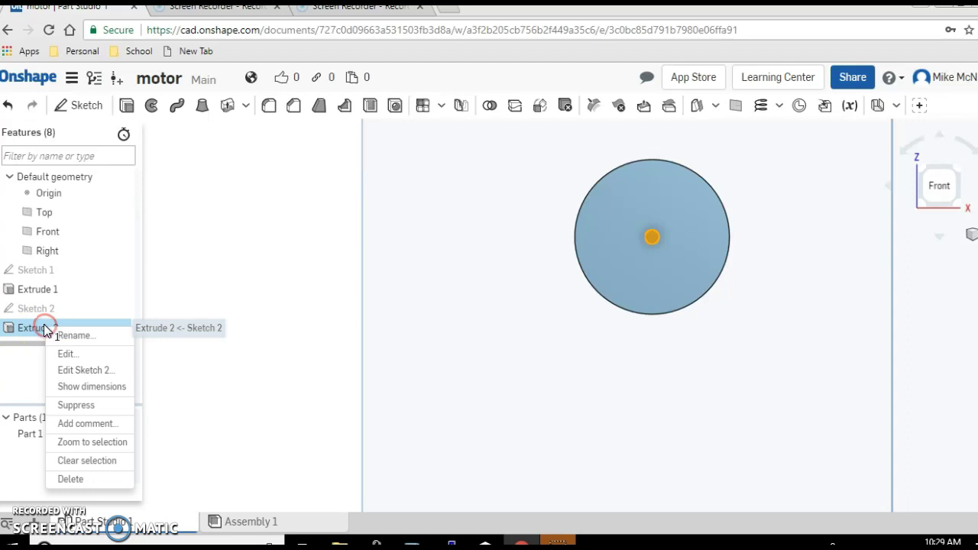
click(76, 480)
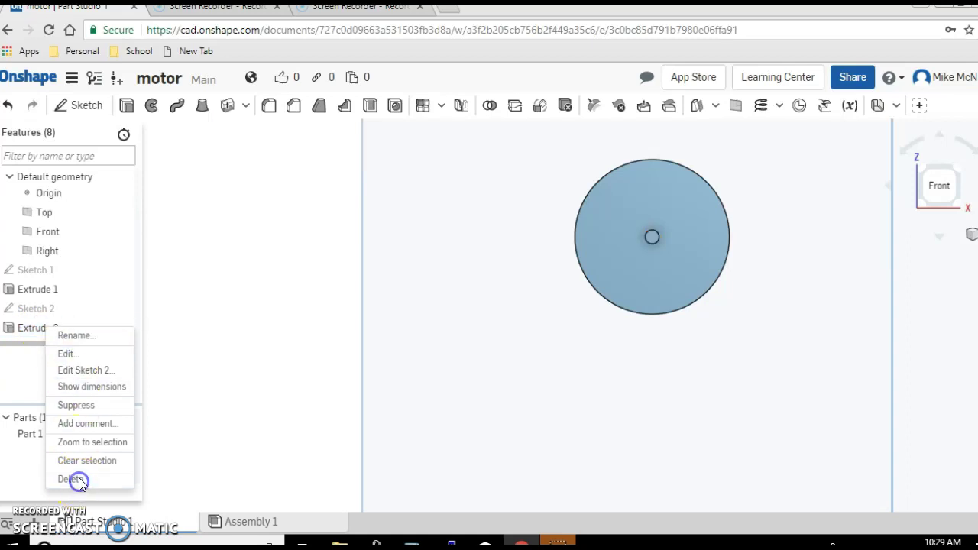
right_click(40, 308)
click(74, 301)
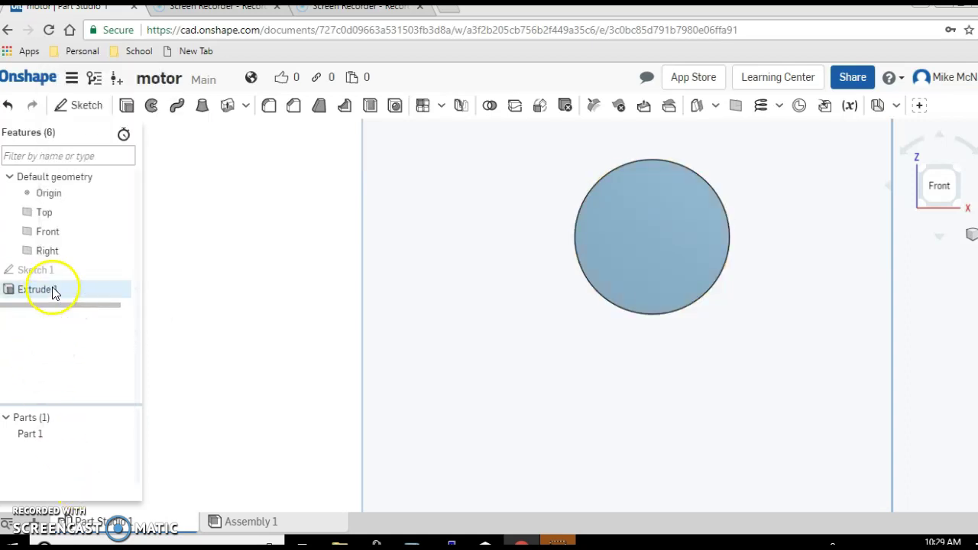
Delete the housing features Extrude 1 and Sketch 1, leaving an empty Part Studio.
right_click(53, 293)
click(72, 421)
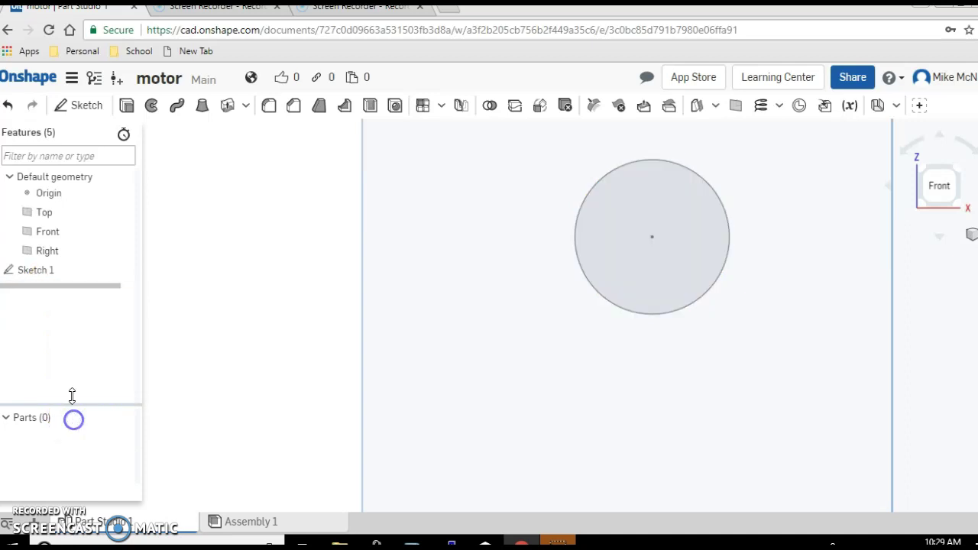
right_click(49, 269)
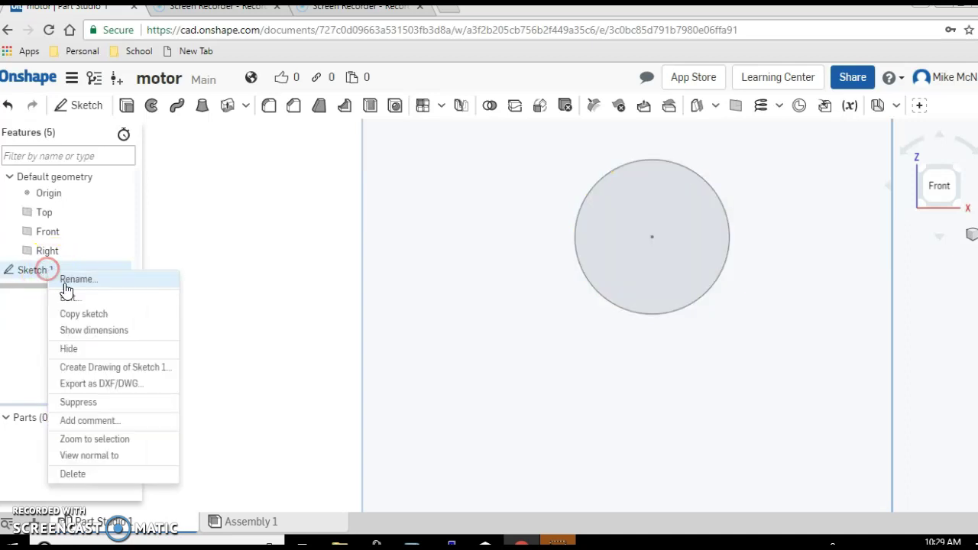
click(74, 475)
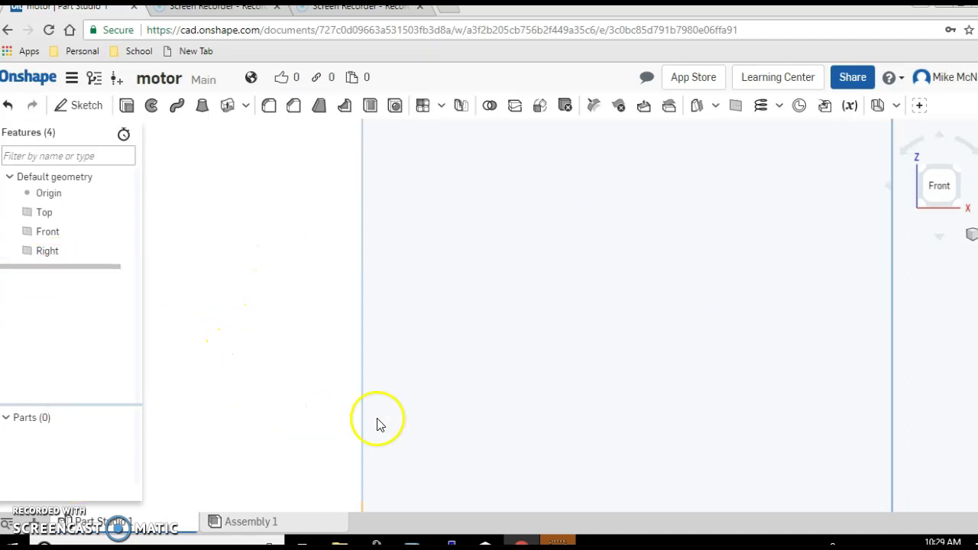
Zoom out until the Front plane shows and select it as the sketch plane.
scroll(513, 437, up, 2)
scroll(511, 436, down, 5)
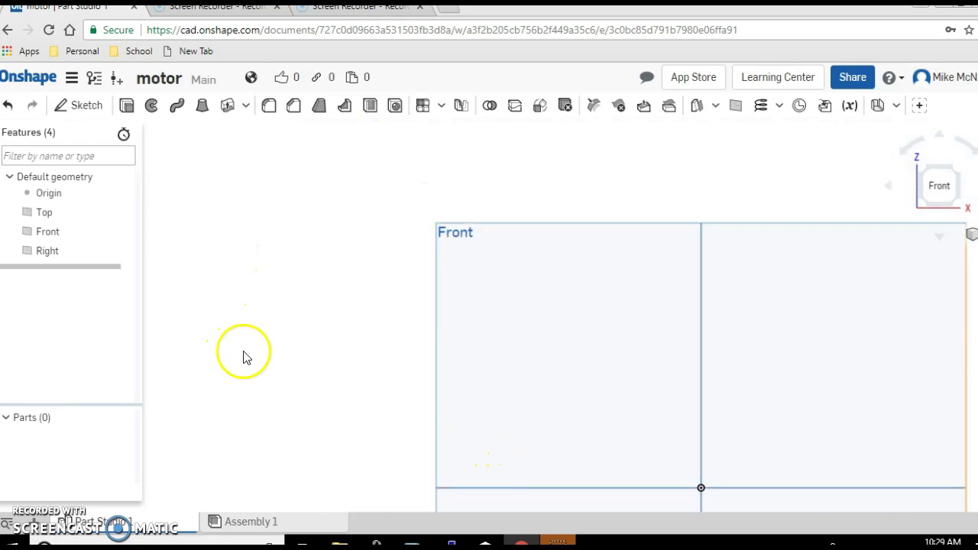
scroll(244, 355, down, 2)
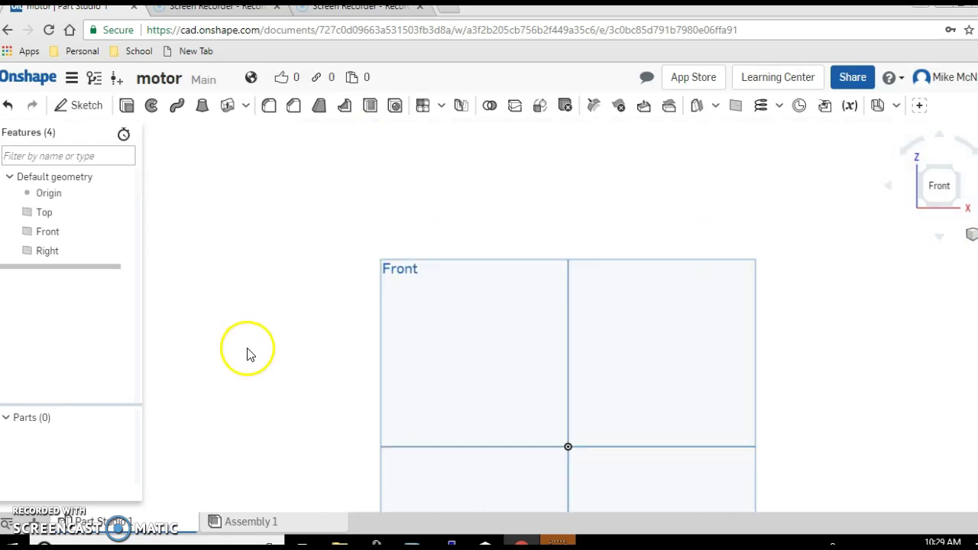
click(452, 311)
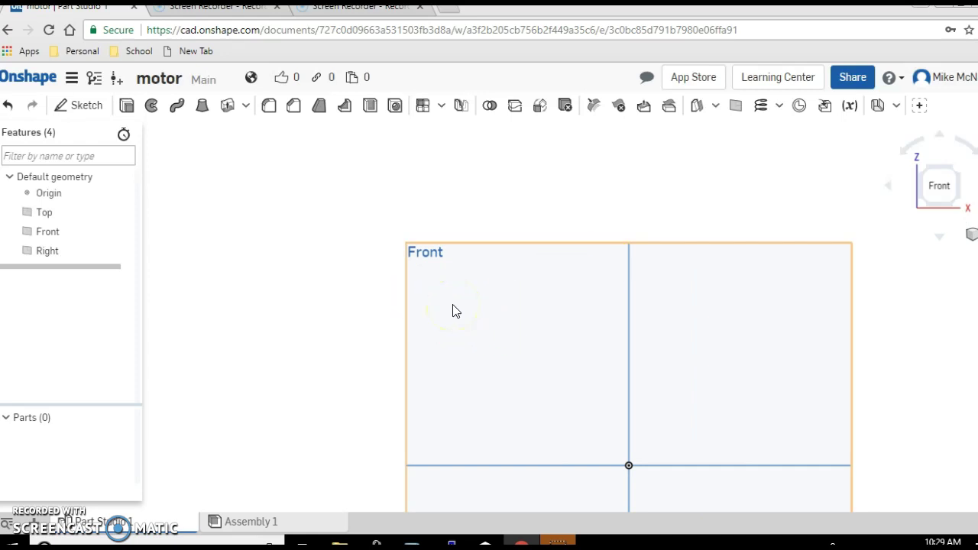
scroll(452, 310, down, 3)
click(477, 305)
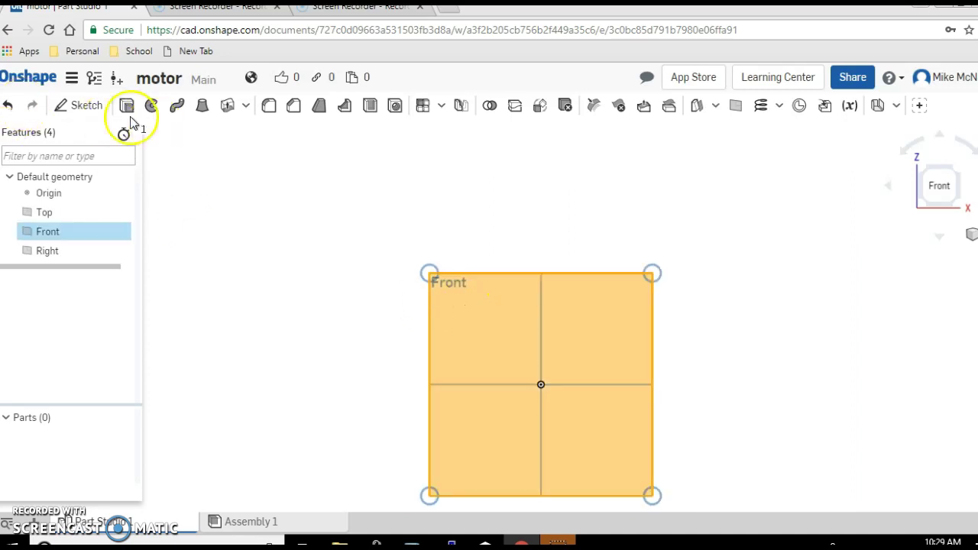
On the Front plane, draw a 3.915-diameter centre-point circle whose edge meets the origin.
click(80, 110)
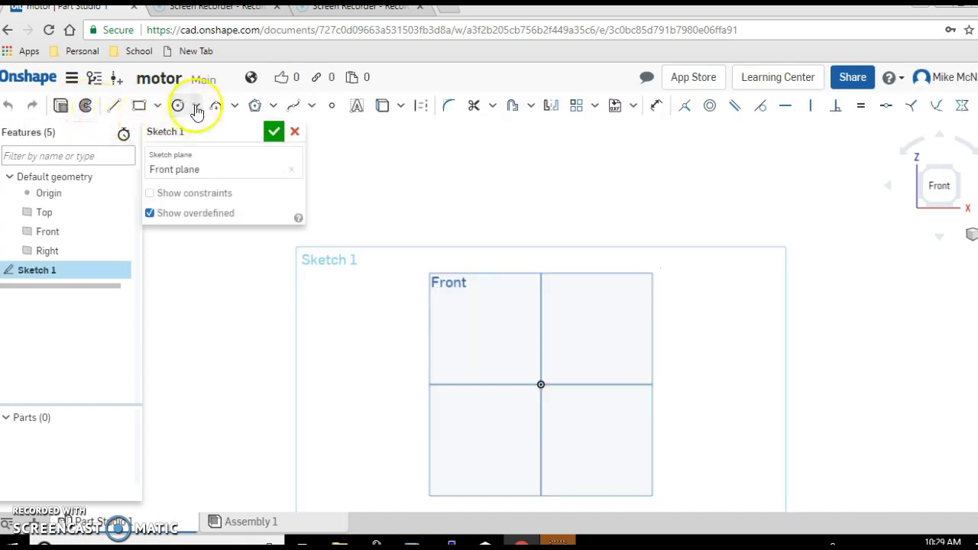
click(196, 107)
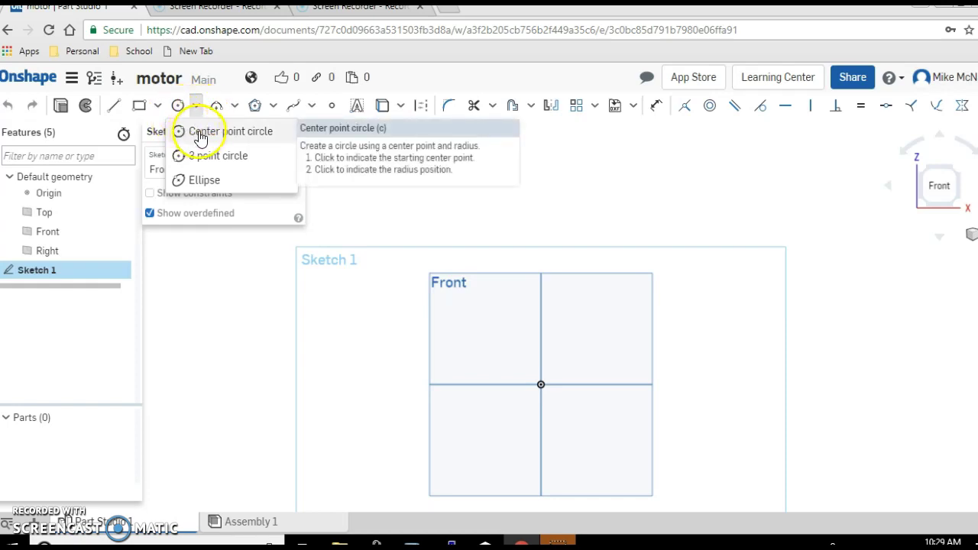
click(201, 135)
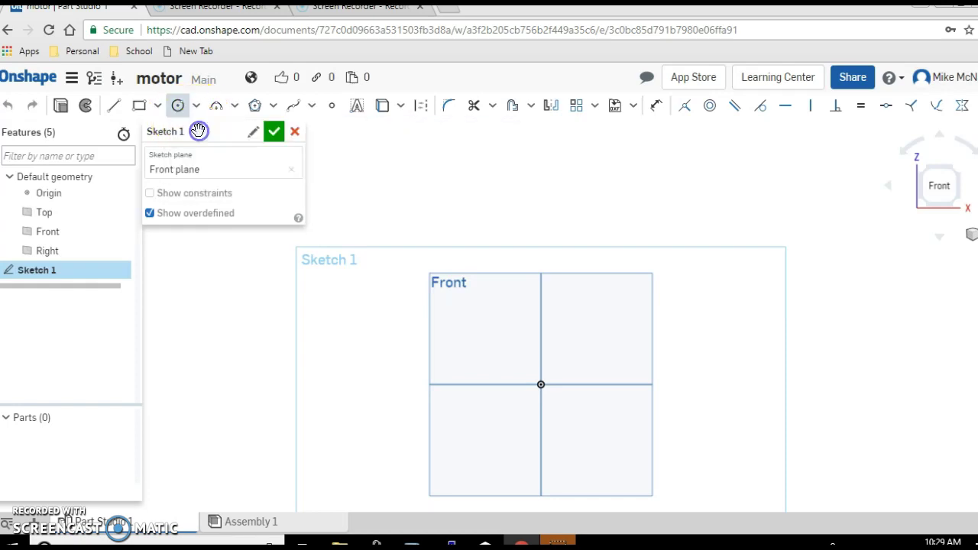
click(489, 350)
click(552, 386)
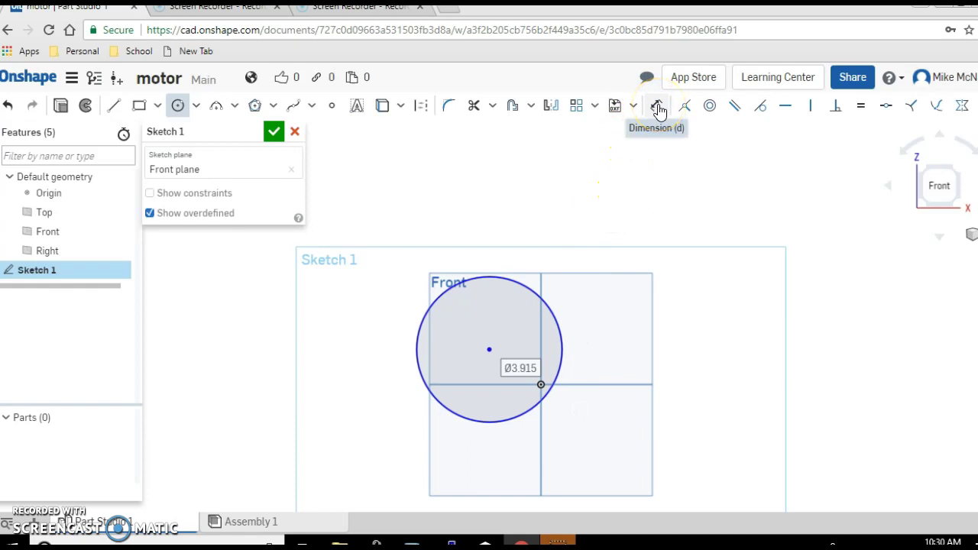
Dimension the circle's diameter as 7/8, making it 0.875 in.
click(657, 107)
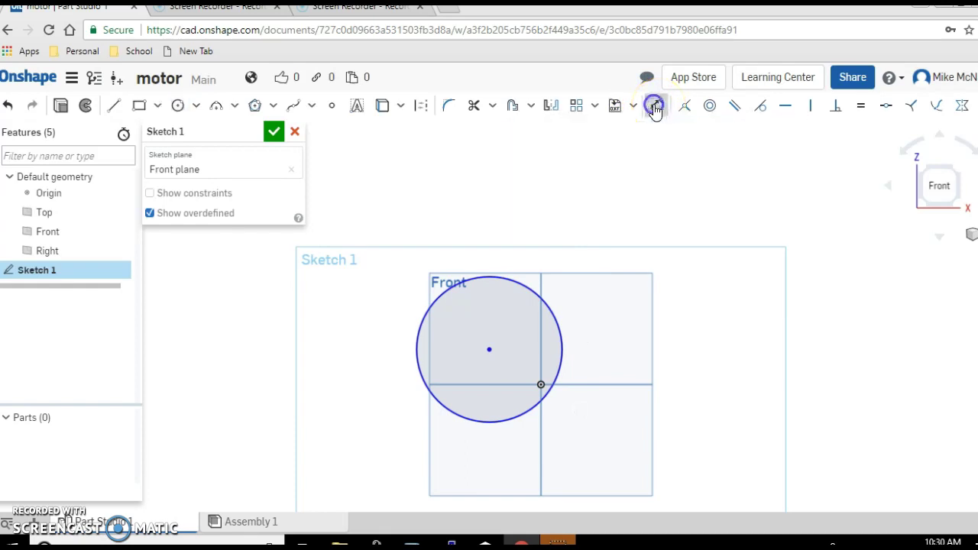
click(561, 334)
click(617, 332)
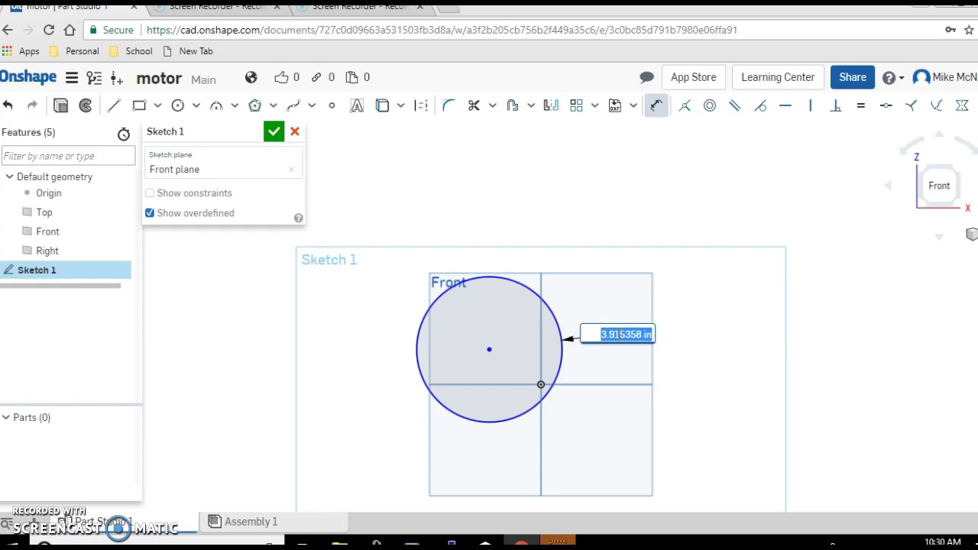
text(7/8)
key(Return)
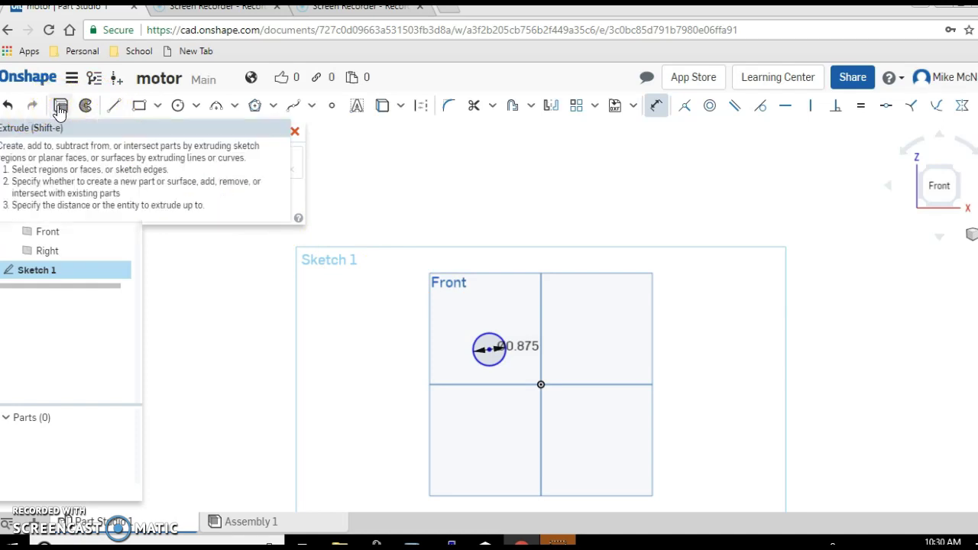
Extrude the 0.875 circle 1.25 in deep into the housing cylinder, Part 1.
click(59, 108)
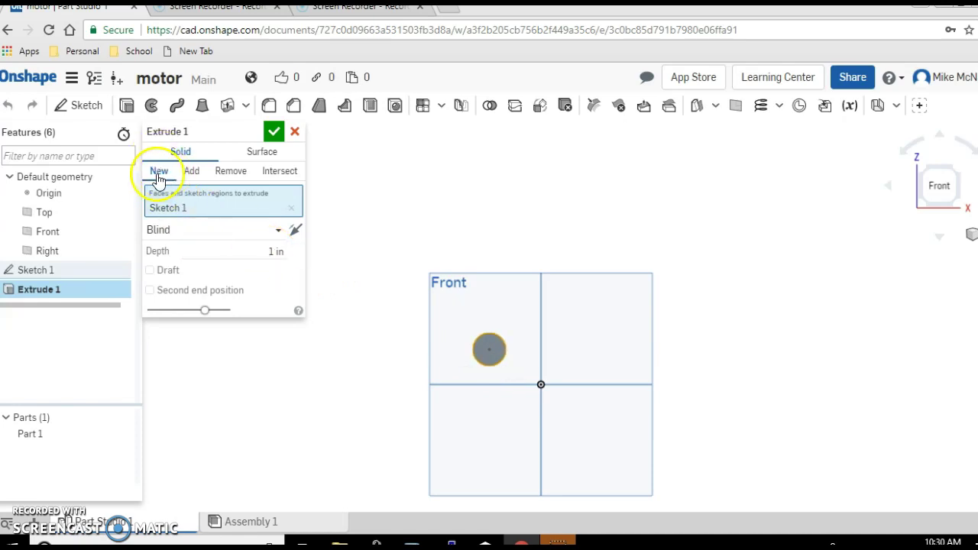
click(267, 252)
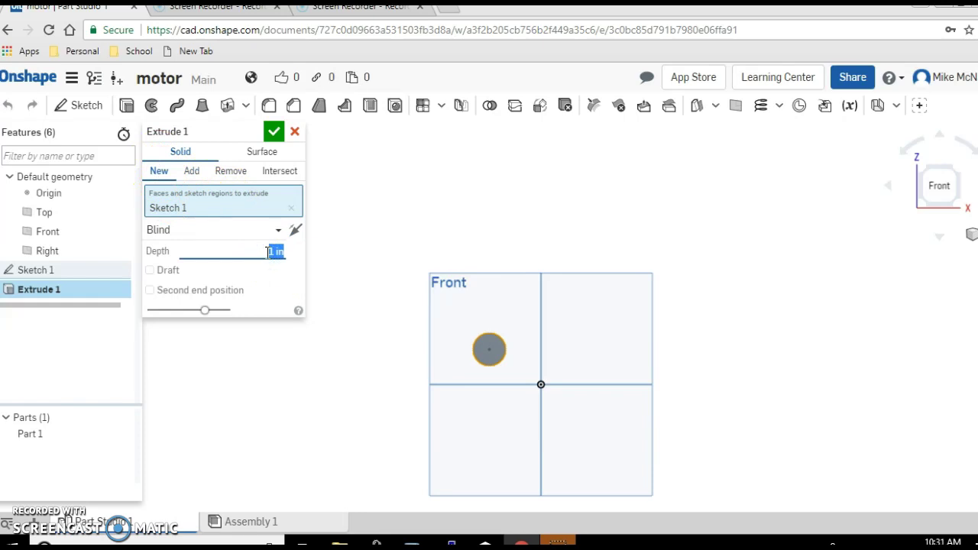
text(1.25)
click(273, 131)
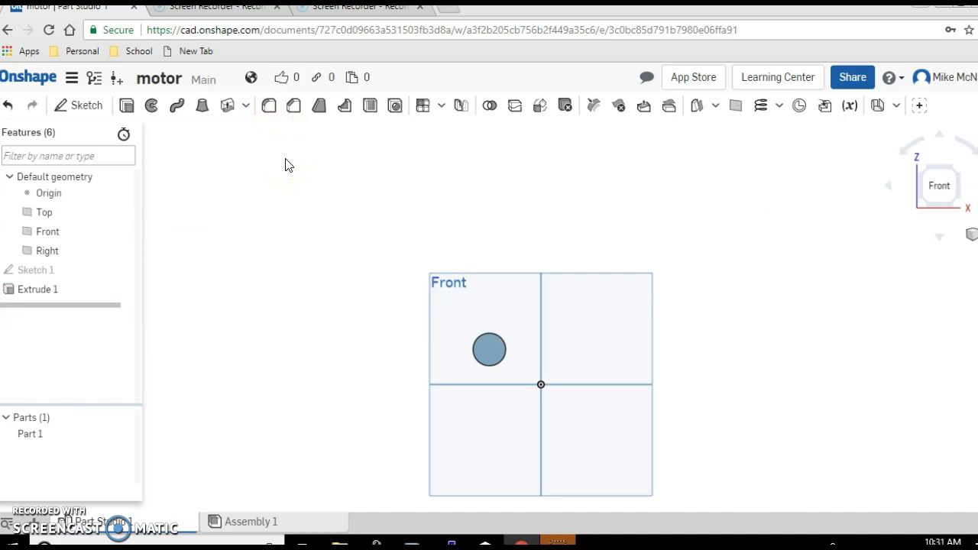
View the model from the top, then the front, zoom in on the cylinder, and start Sketch 2.
key(shift+5)
key(shift+1)
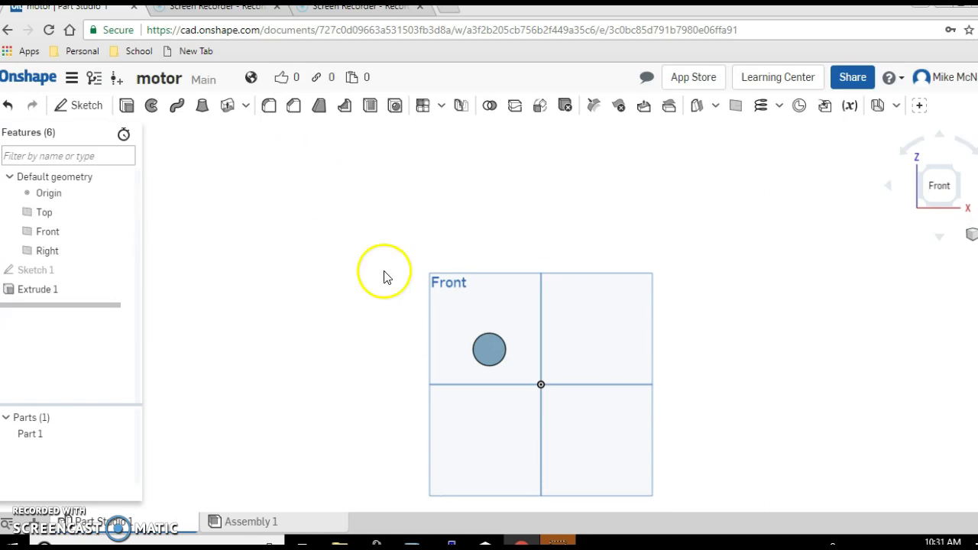
scroll(412, 375, up, 4)
scroll(448, 375, up, 2)
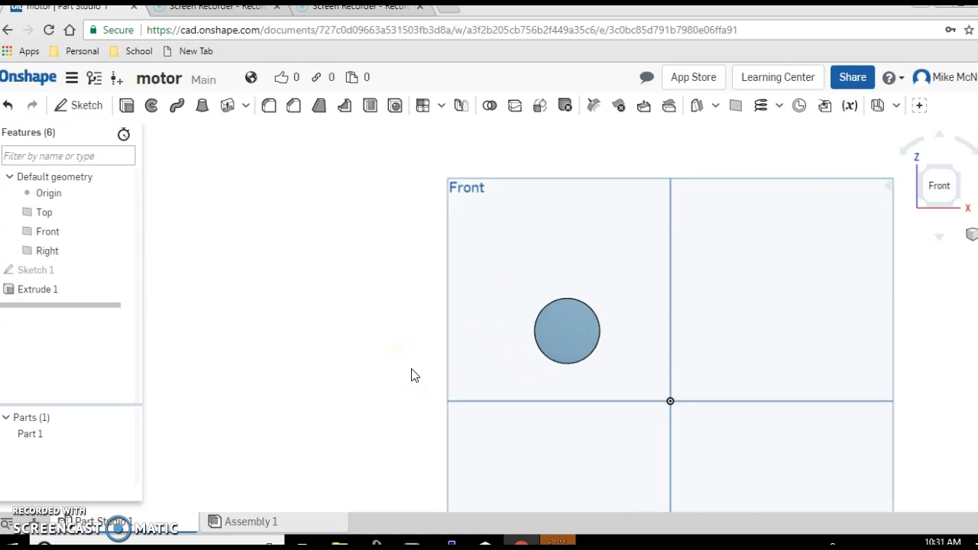
scroll(555, 394, up, 5)
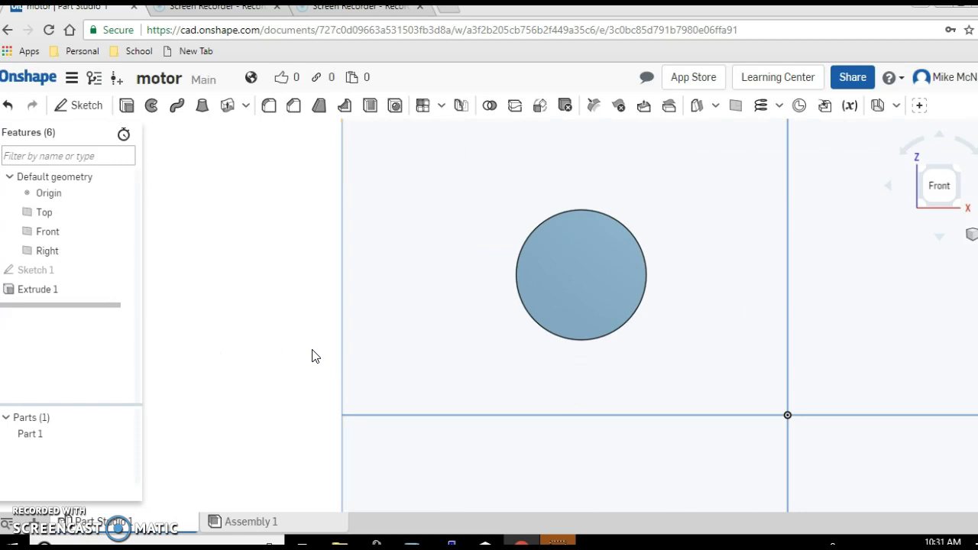
click(82, 105)
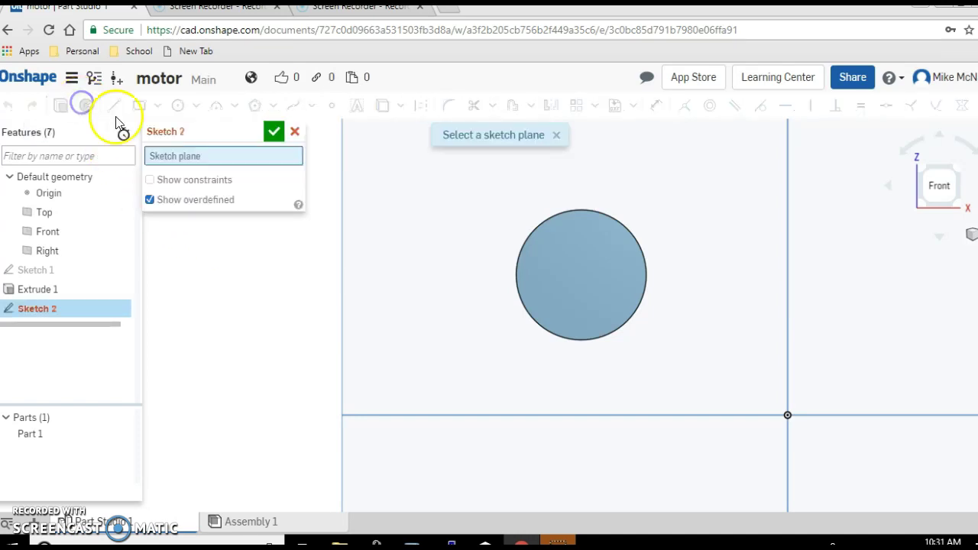
Put Sketch 2 on the cylinder's front face and start a centre-point circle at its centre.
click(579, 280)
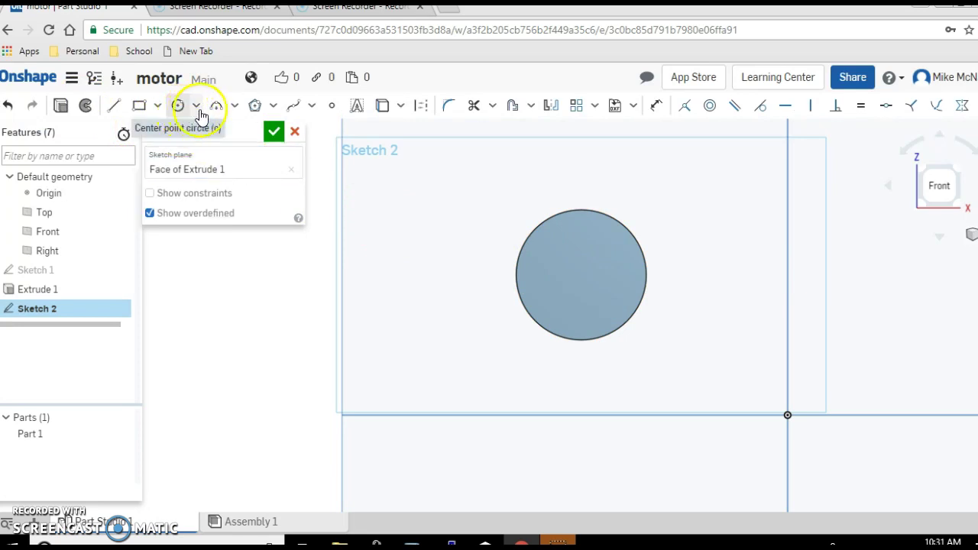
click(196, 106)
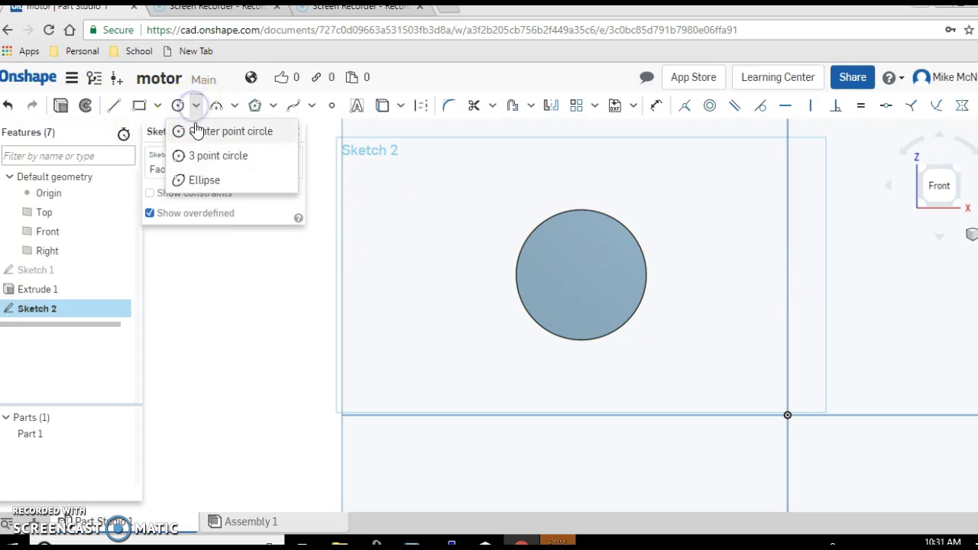
click(199, 132)
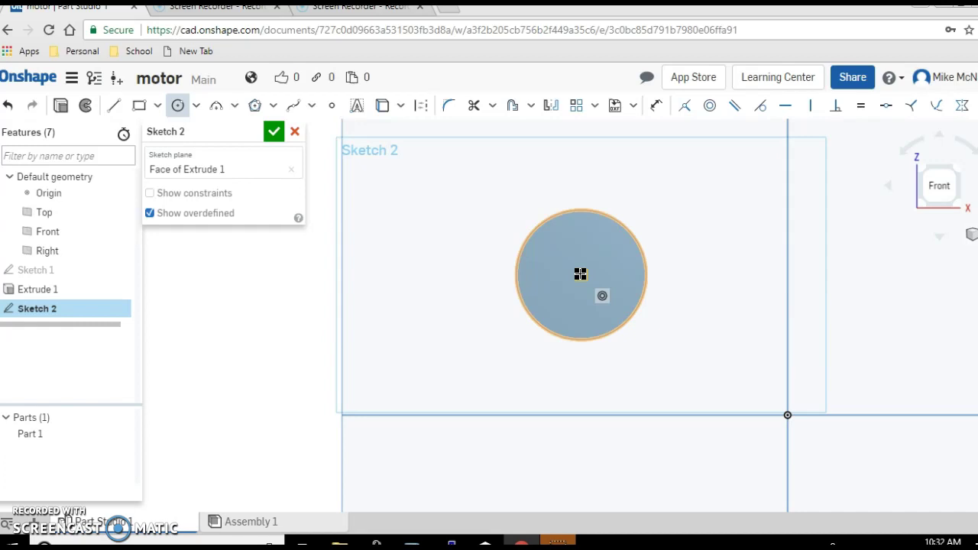
drag(570, 249, 610, 250)
click(581, 275)
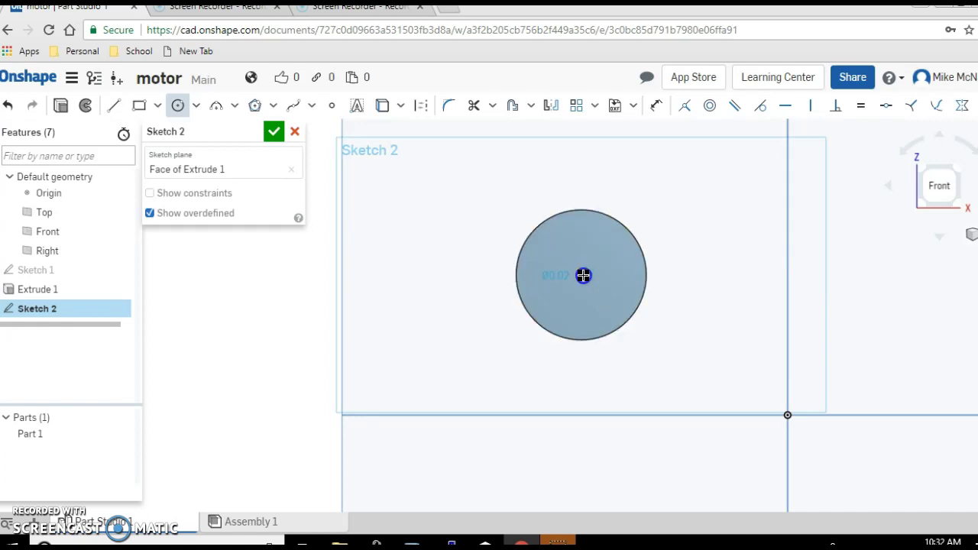
Finish the small circle and dimension its diameter to 2mm (0.079 in).
click(588, 290)
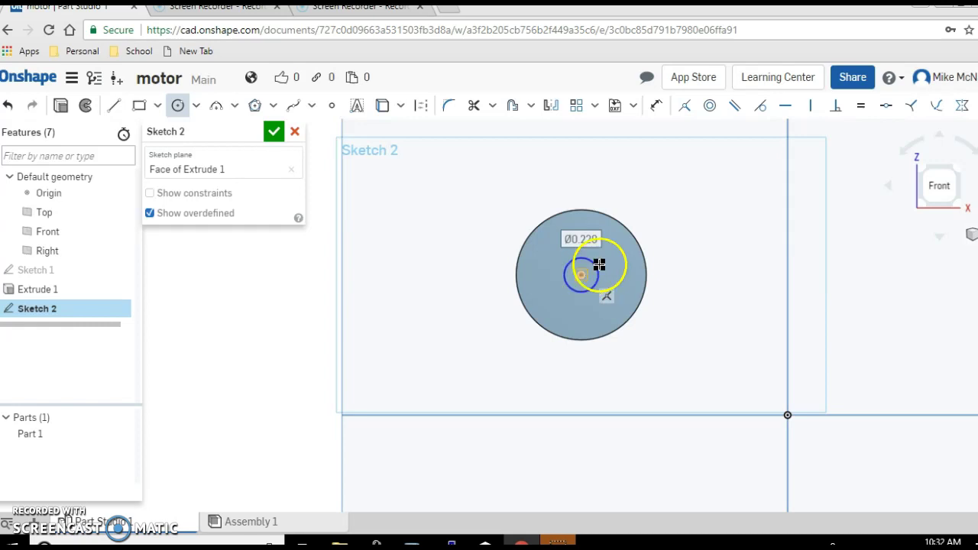
click(654, 110)
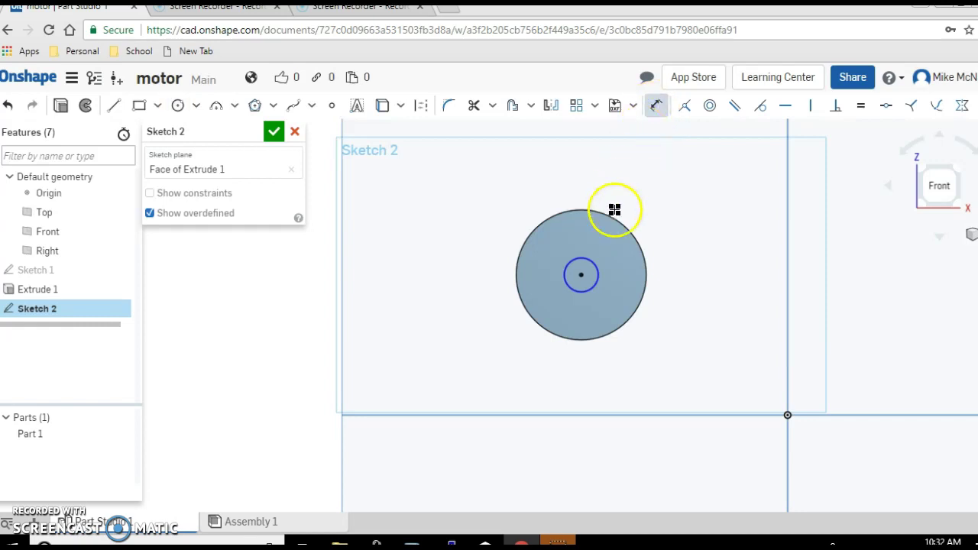
click(596, 274)
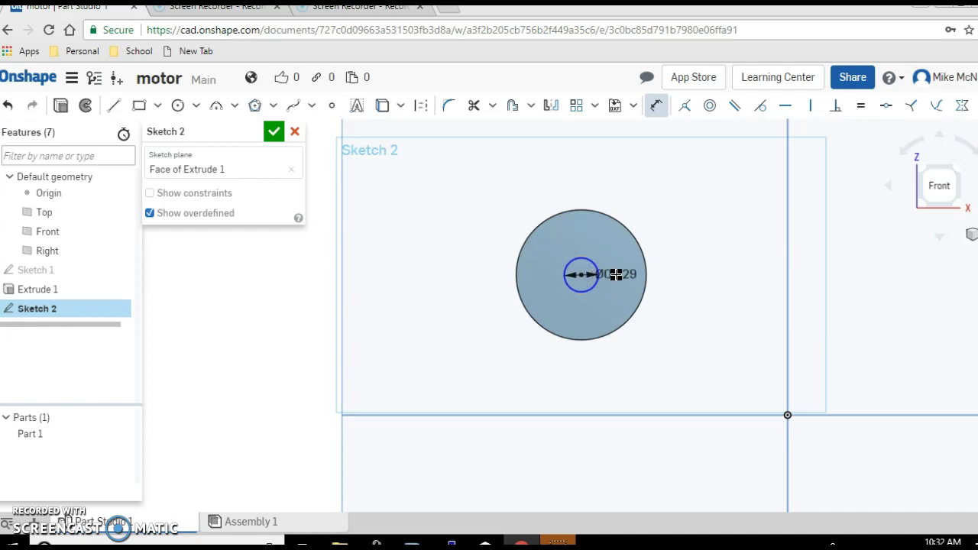
click(616, 275)
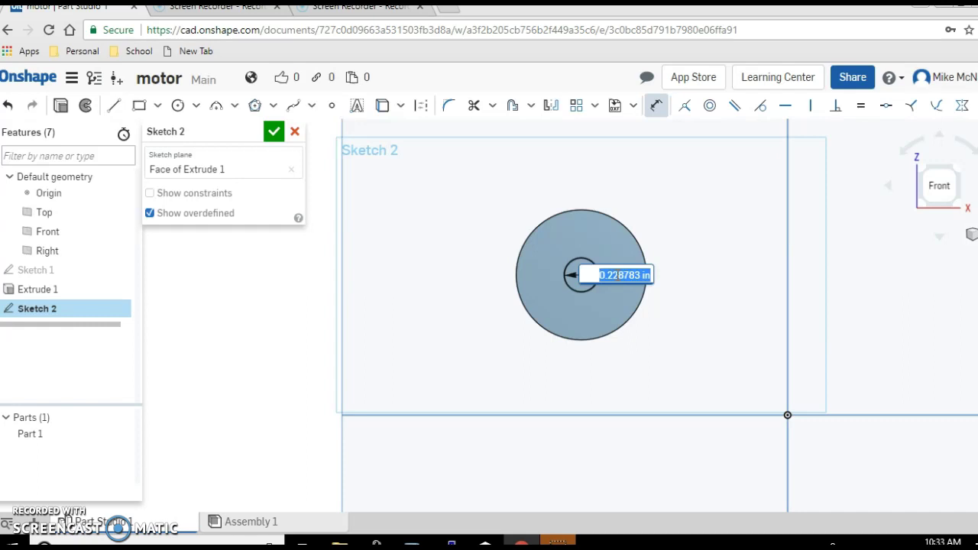
text(2mm)
key(Return)
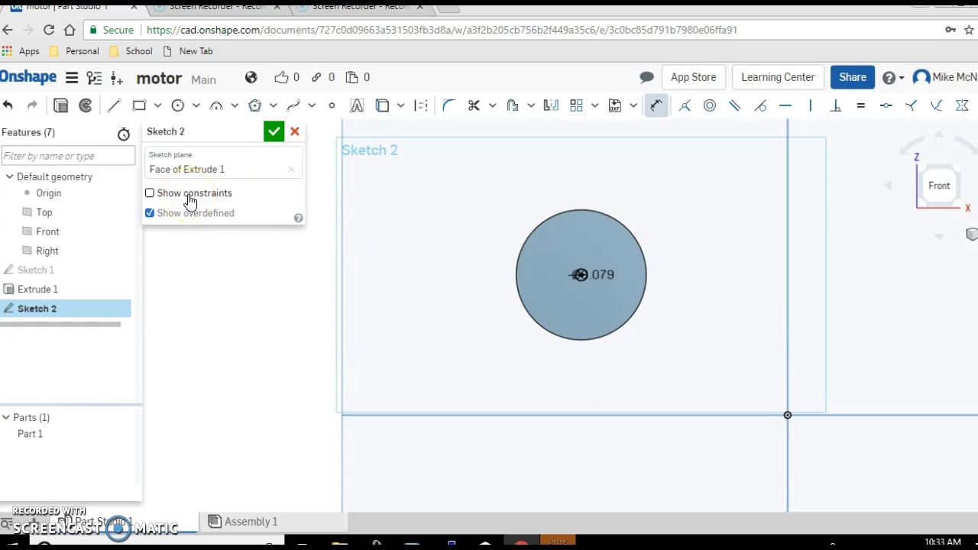
key(Down)
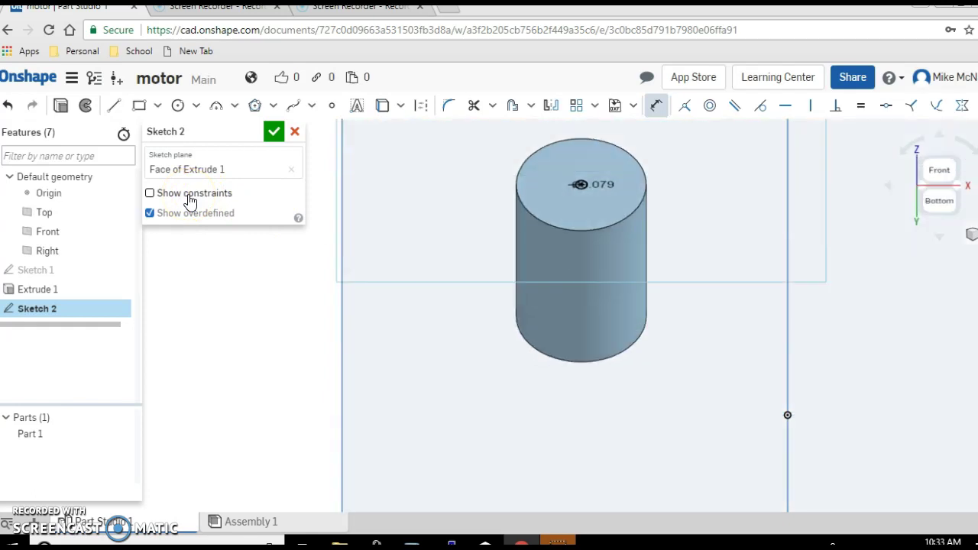
key(Up)
key(Down)
key(Up)
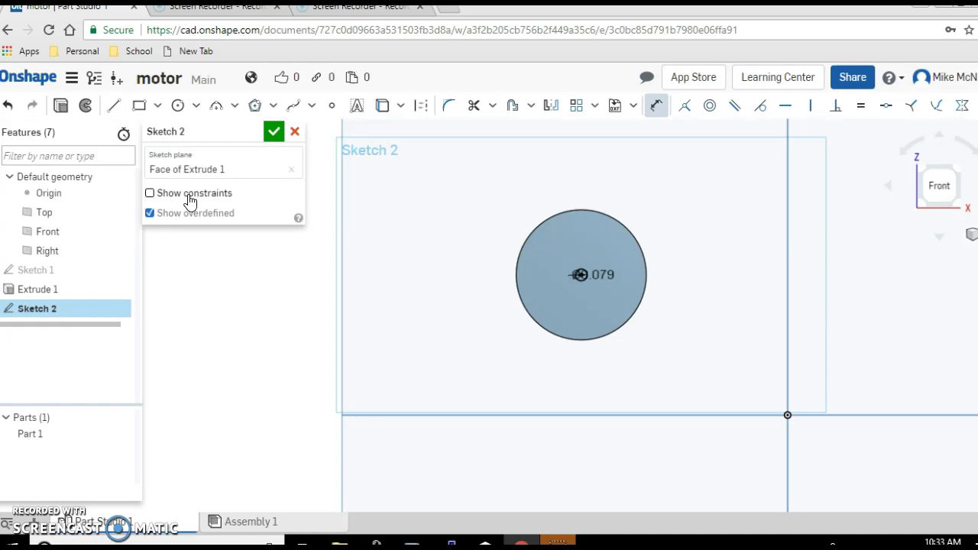
Set up an Add extrusion of the small circle onto Part 1 with 10mm depth.
click(60, 107)
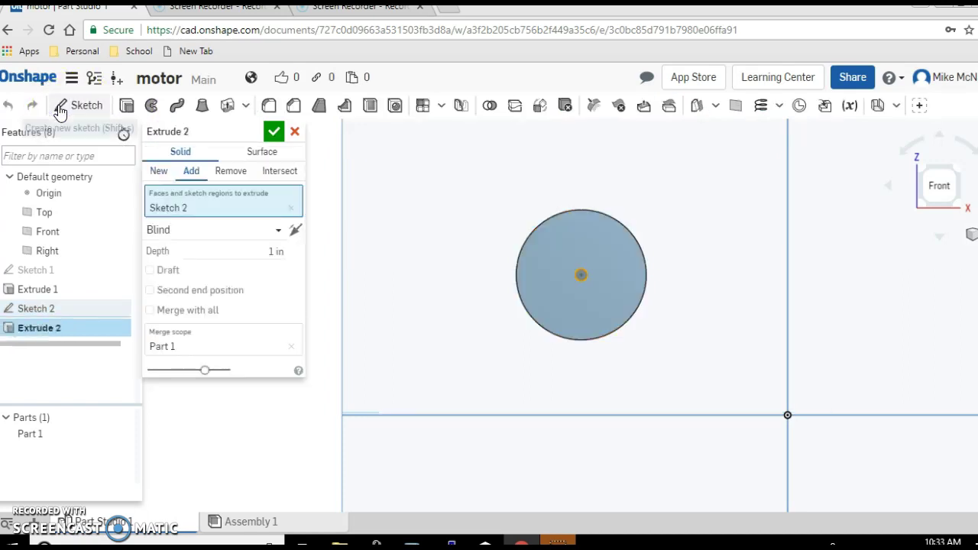
click(159, 174)
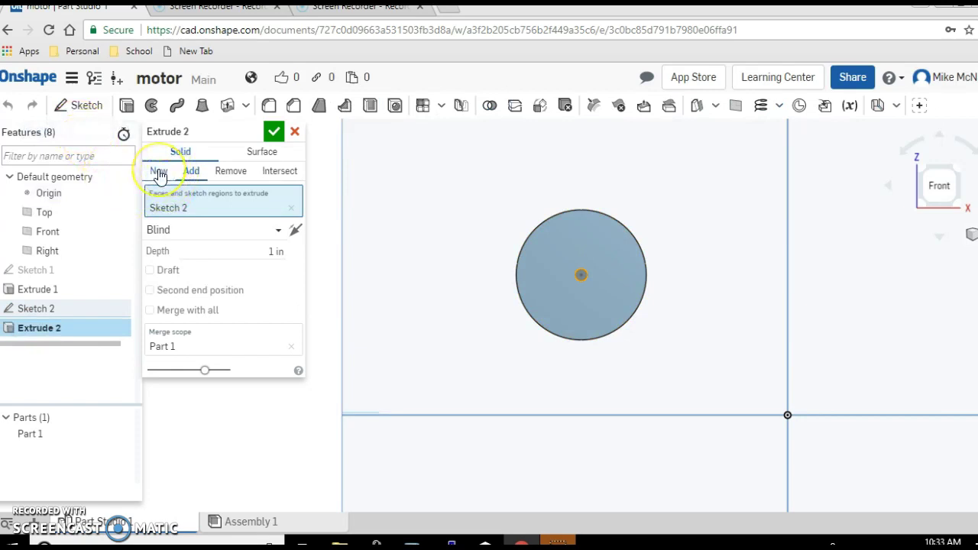
click(197, 174)
click(270, 253)
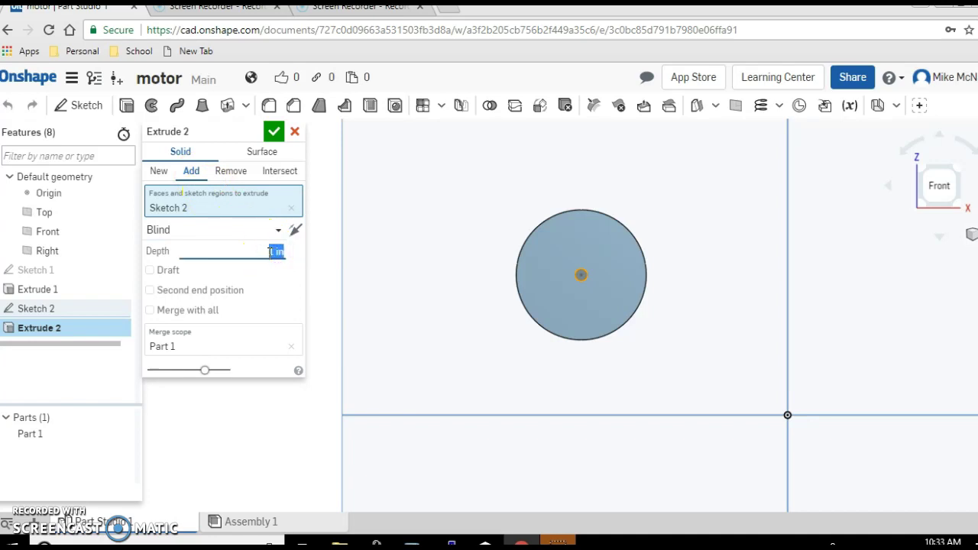
text(10mm)
Accept the 10mm shaft extrusion and check the shaft from above and from the side.
click(273, 132)
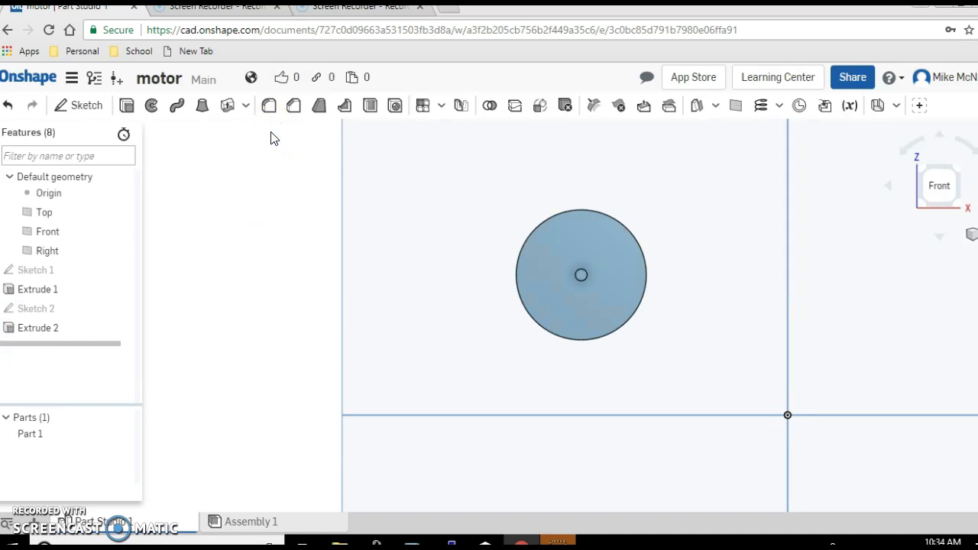
key(Up)
key(Up)
key(Down)
key(Down)
key(Right)
key(Right)
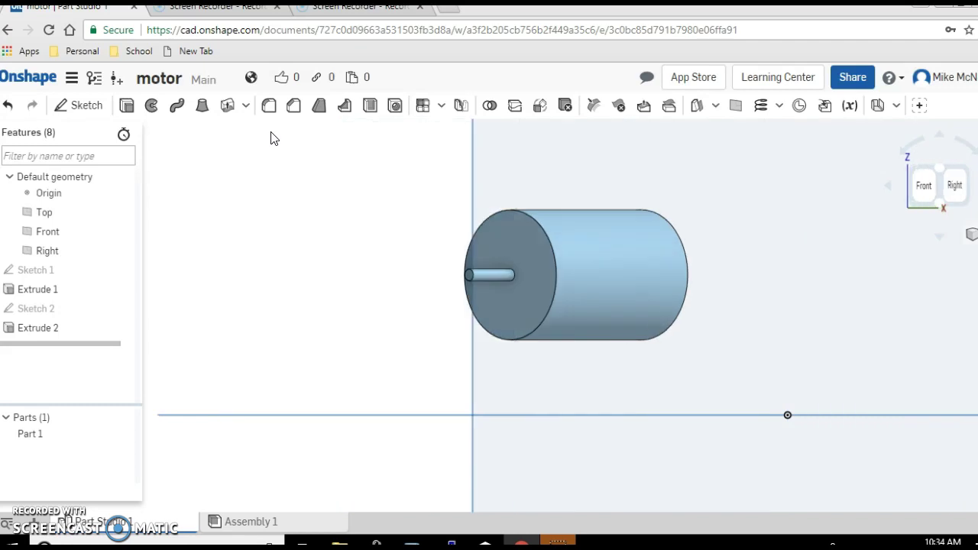
key(Left)
key(Left)
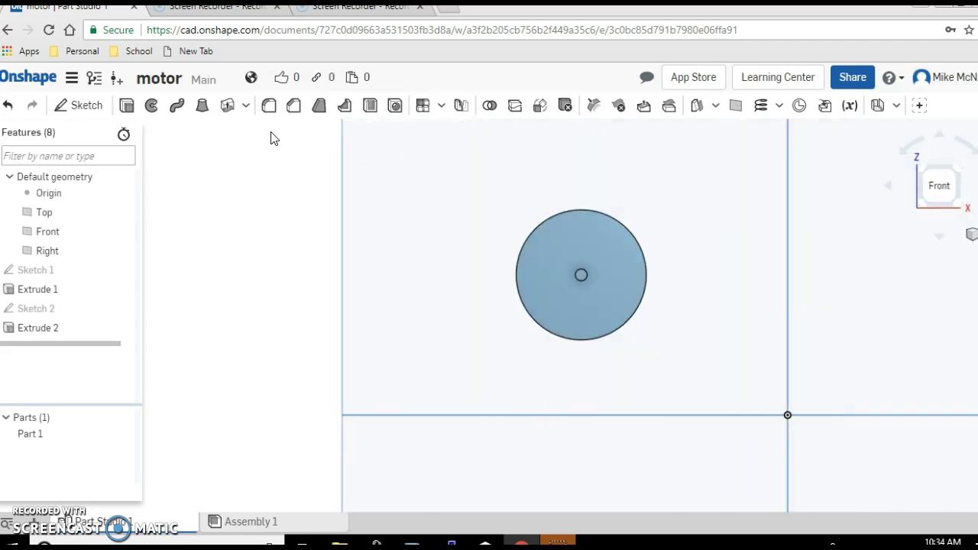